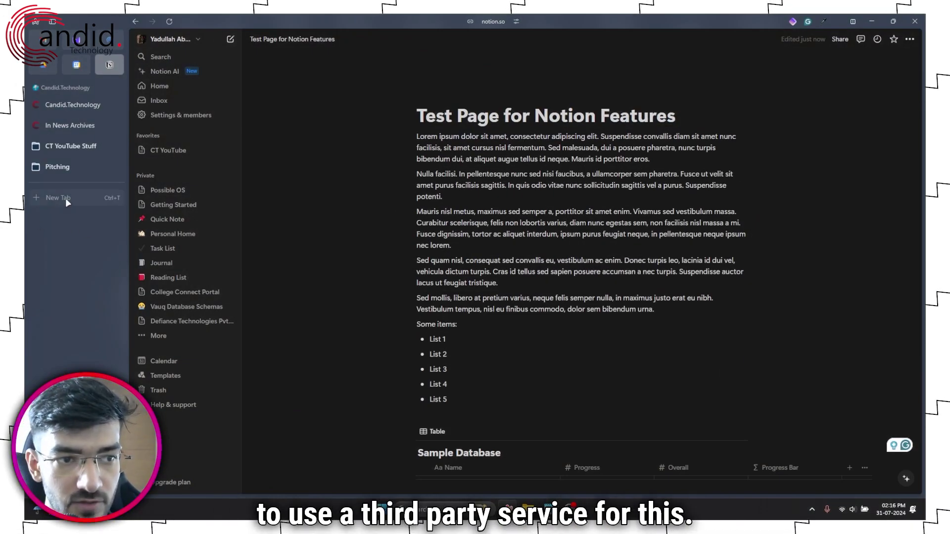
Step: Start a new Arc tab and enter the address whiteboardfox.com
{"action": "left_click", "coordinate": [66, 198]}
{"action": "type", "text": "wh"}
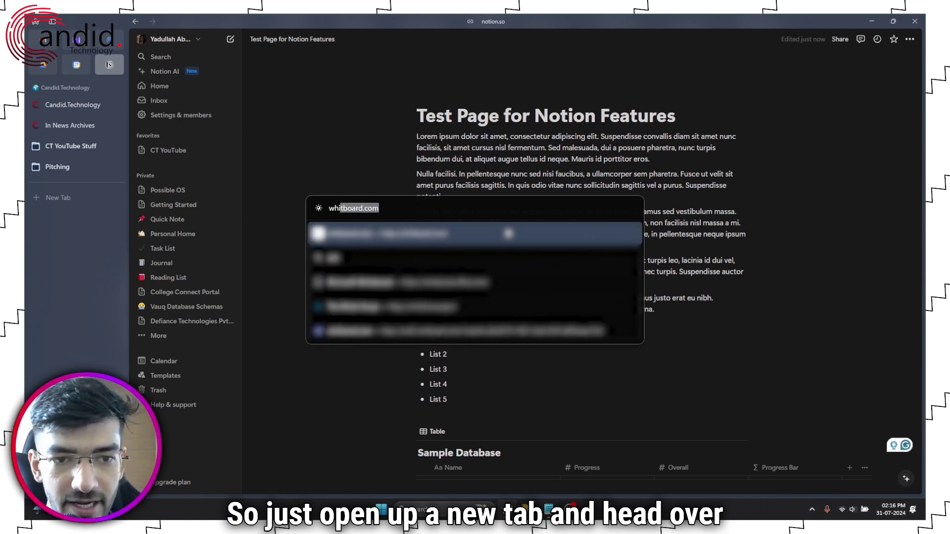
{"action": "type", "text": "iteboardfo"}
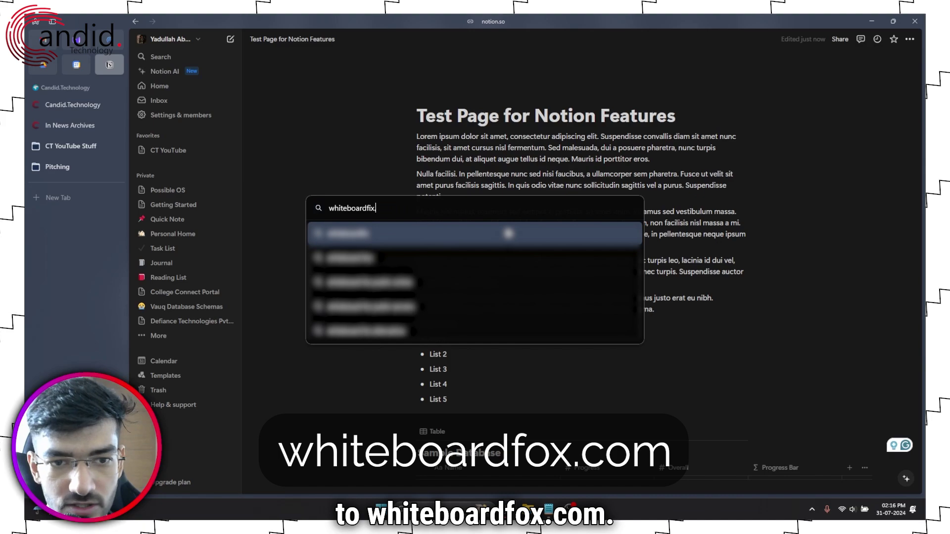
{"action": "type", "text": "x.co"}
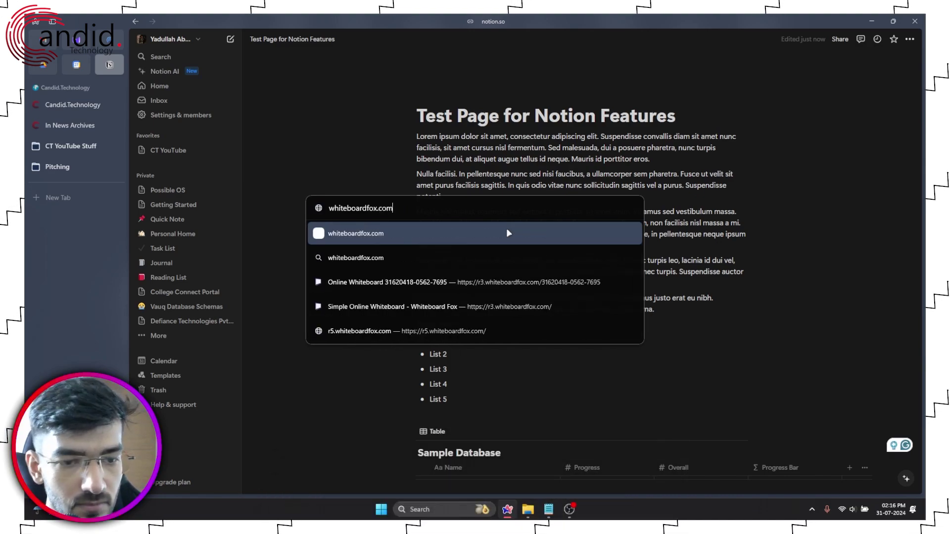
{"action": "type", "text": "m"}
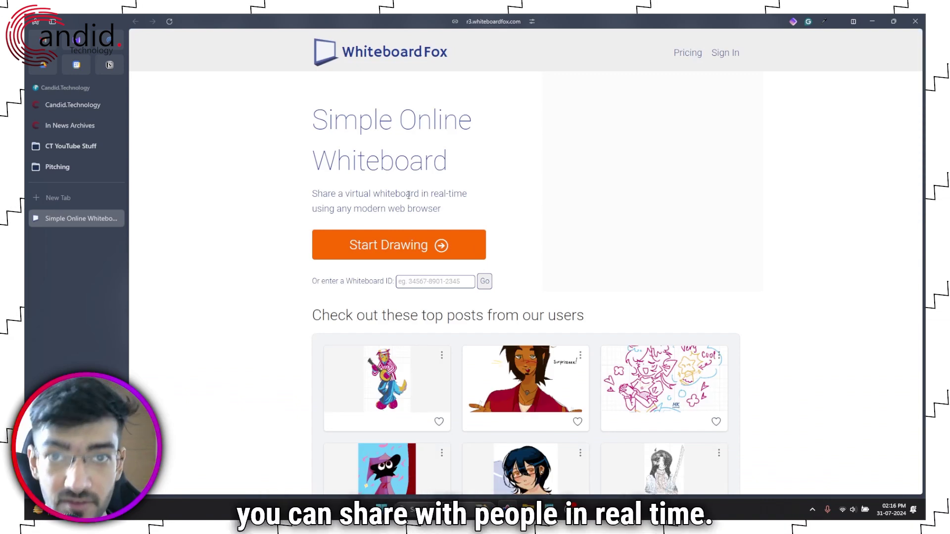
Step: Create a new whiteboard with participant permission set to 'Draw and erase anything'
{"action": "left_click", "coordinate": [409, 247]}
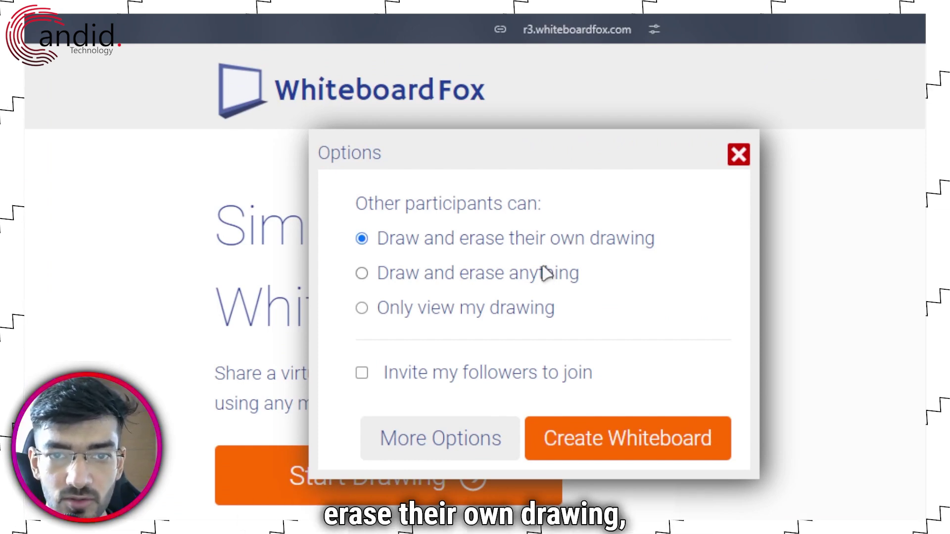
{"action": "left_click", "coordinate": [537, 284]}
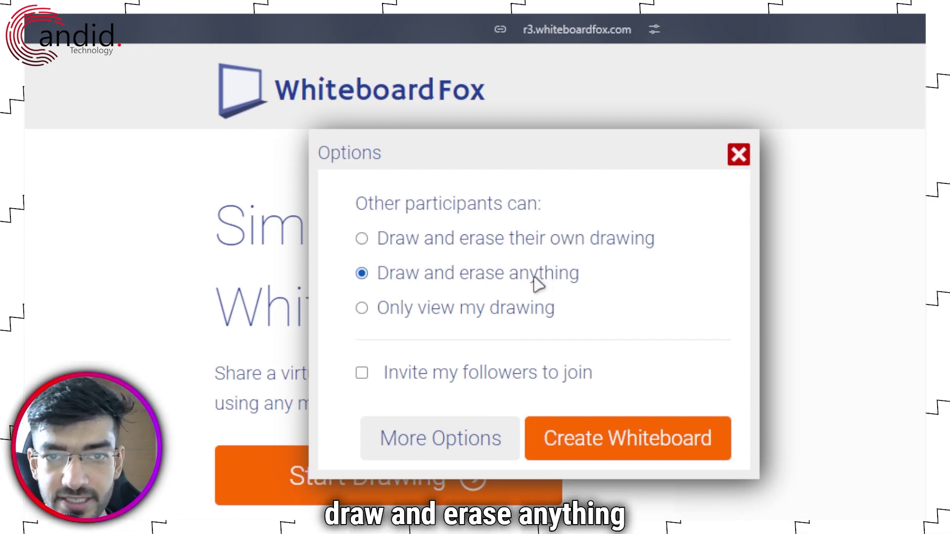
{"action": "left_click", "coordinate": [498, 317]}
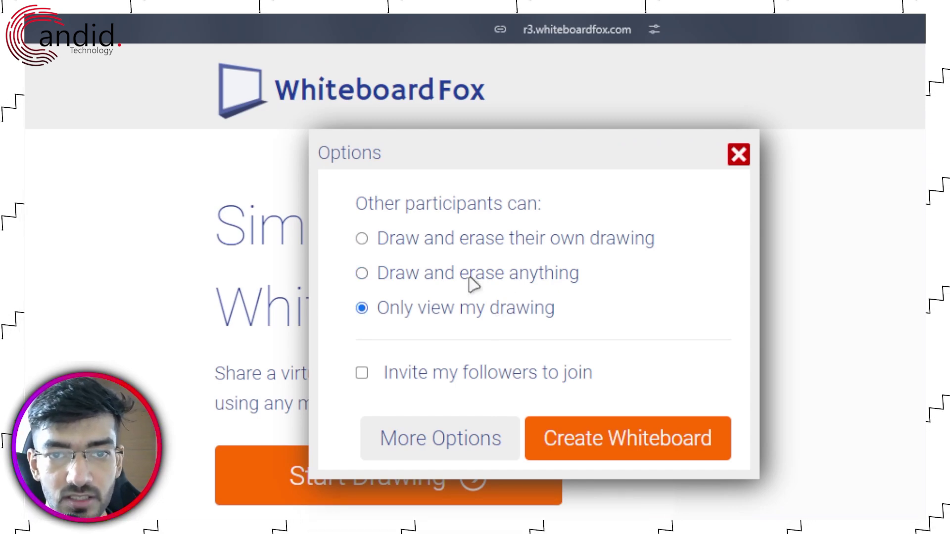
{"action": "left_click", "coordinate": [388, 278]}
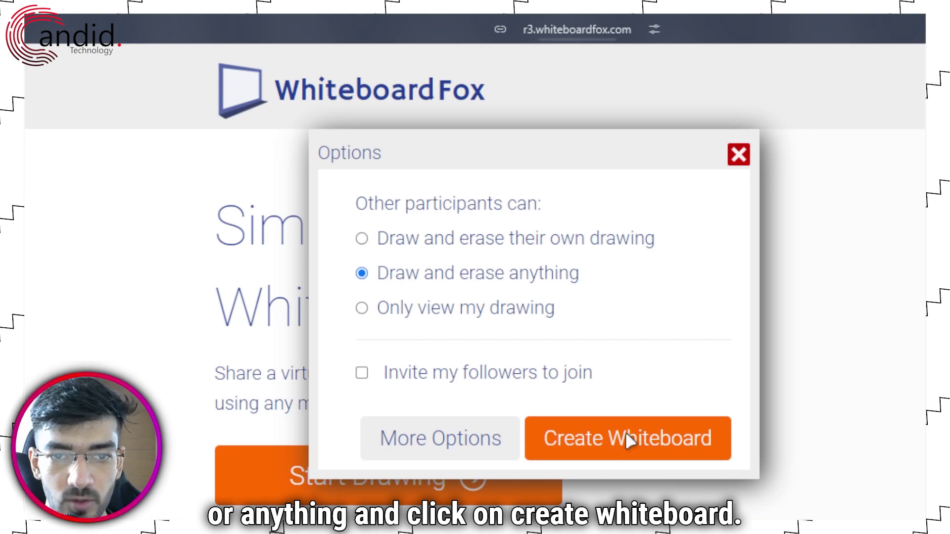
{"action": "left_click", "coordinate": [626, 435]}
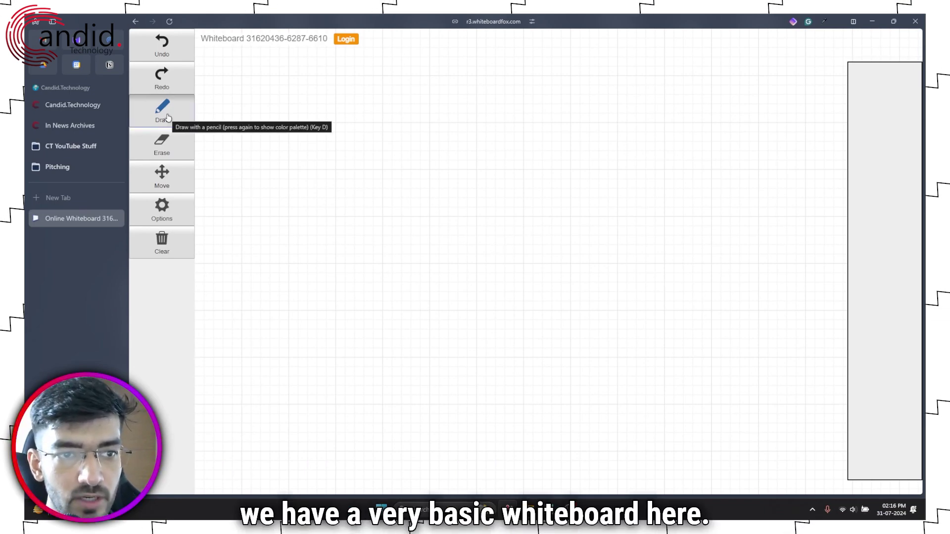
Step: Choose red as the pencil colour and sketch the car body outline
{"action": "left_click", "coordinate": [167, 111]}
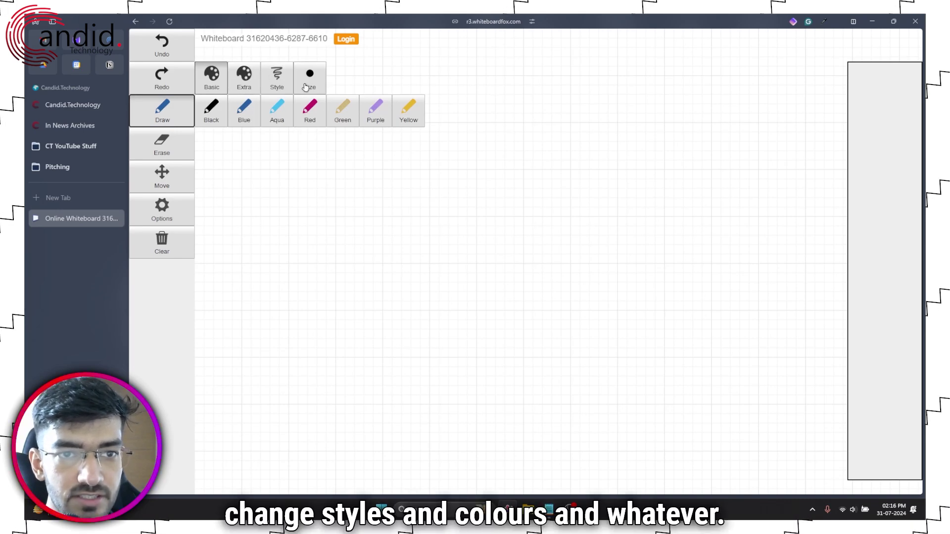
{"action": "left_click", "coordinate": [300, 115]}
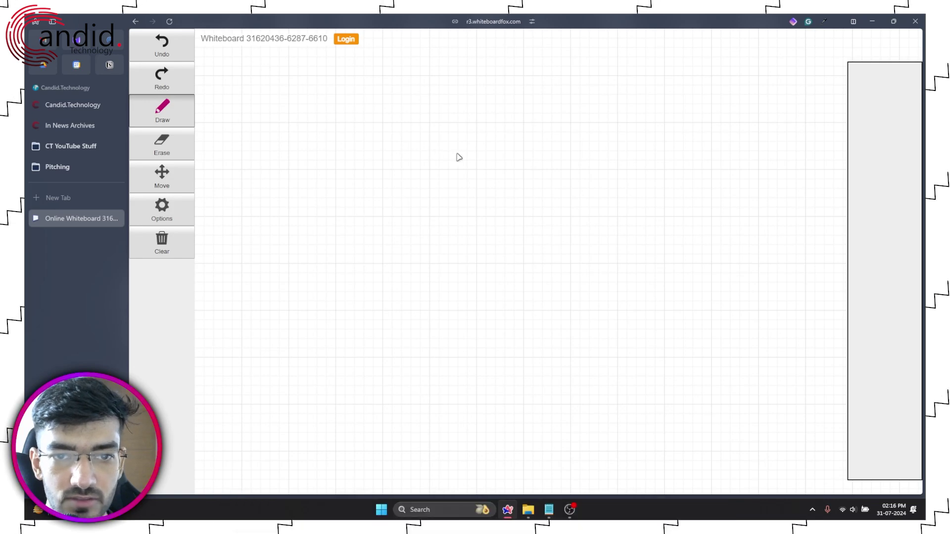
{"action": "left_click_drag", "start_coordinate": [256, 212], "coordinate": [394, 165]}
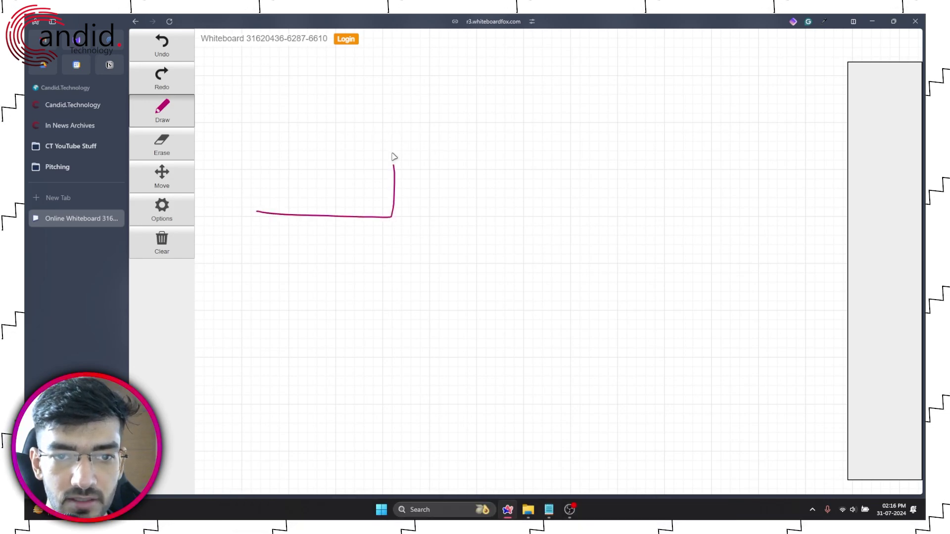
{"action": "left_click_drag", "start_coordinate": [542, 164], "coordinate": [698, 212]}
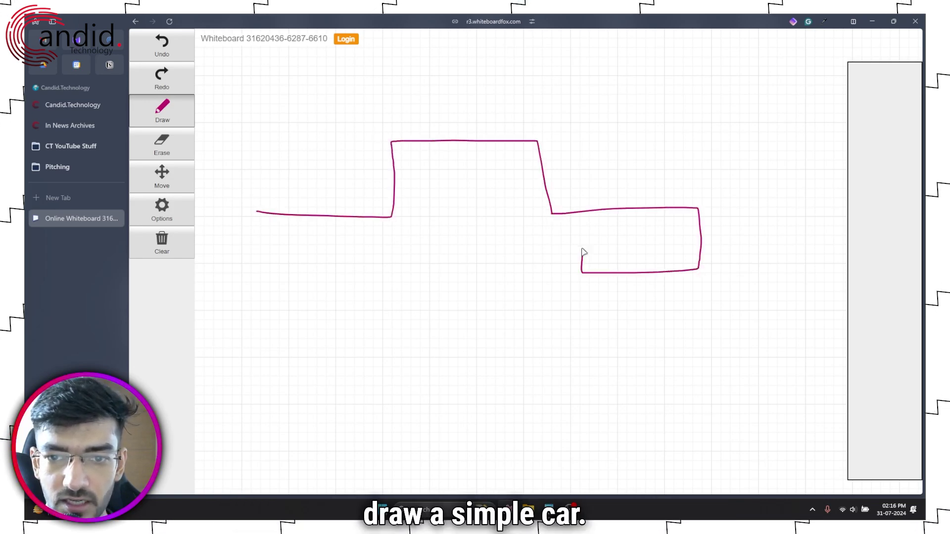
{"action": "left_click_drag", "start_coordinate": [583, 253], "coordinate": [531, 270]}
{"action": "mouse_move", "coordinate": [359, 274]}
{"action": "left_mouse_down"}
{"action": "mouse_move", "coordinate": [247, 270]}
{"action": "mouse_move", "coordinate": [253, 219]}
{"action": "mouse_move", "coordinate": [265, 212]}
{"action": "left_mouse_up"}
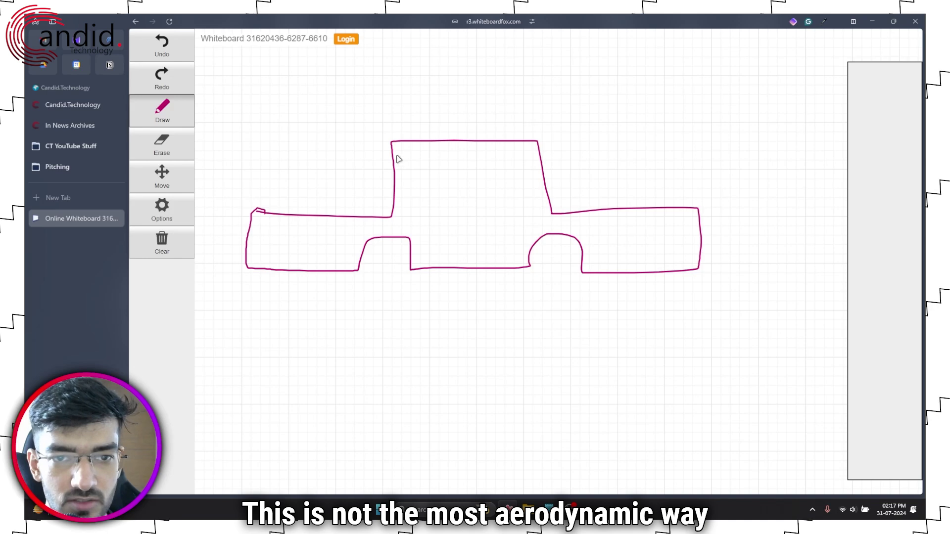
Step: Add the car's front and rear wheels and a cab window
{"action": "left_click_drag", "start_coordinate": [375, 249], "coordinate": [393, 301]}
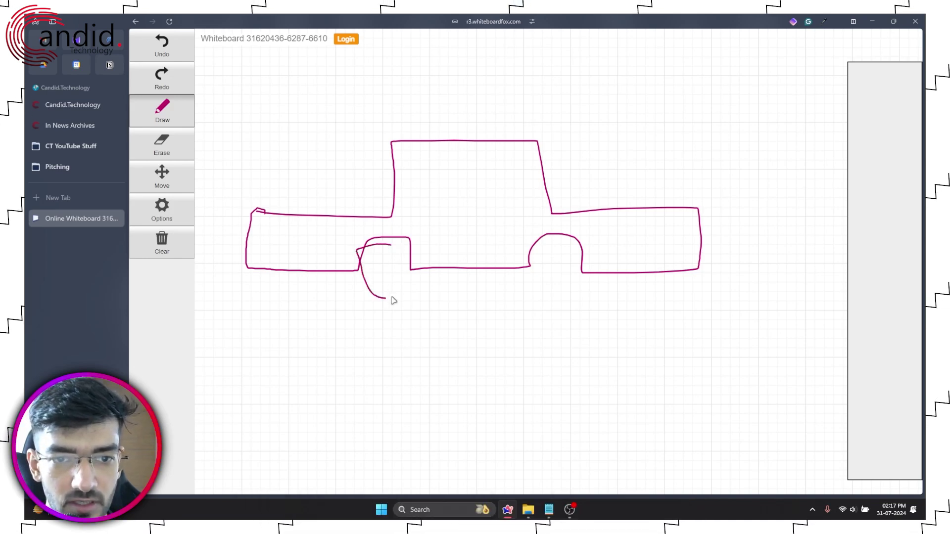
{"action": "mouse_move", "coordinate": [566, 243]}
{"action": "left_mouse_down"}
{"action": "mouse_move", "coordinate": [544, 307]}
{"action": "mouse_move", "coordinate": [570, 241]}
{"action": "left_mouse_up"}
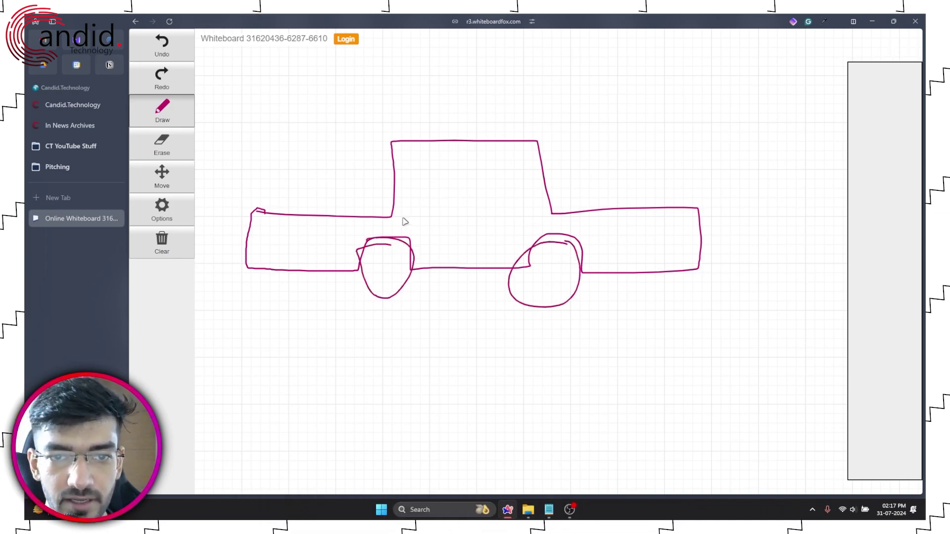
{"action": "left_click_drag", "start_coordinate": [411, 158], "coordinate": [410, 163]}
{"action": "left_click_drag", "start_coordinate": [542, 169], "coordinate": [420, 202]}
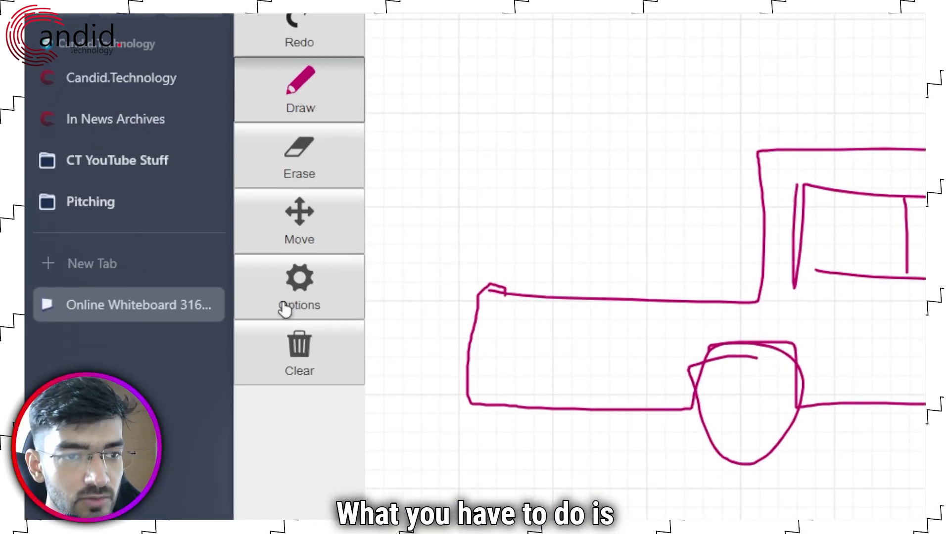
Step: Copy the whiteboard's share link from Options > Share and dismiss the prompt
{"action": "left_click", "coordinate": [158, 218]}
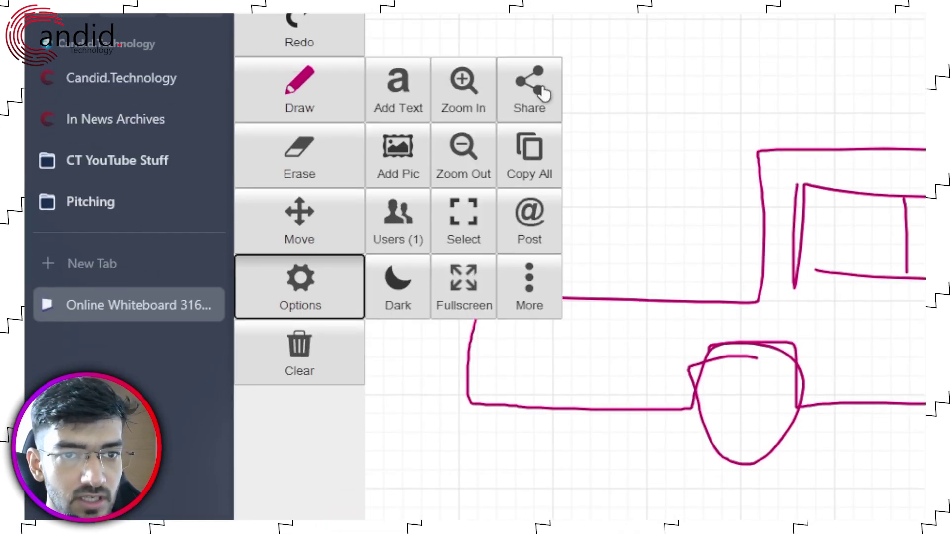
{"action": "left_click", "coordinate": [543, 92]}
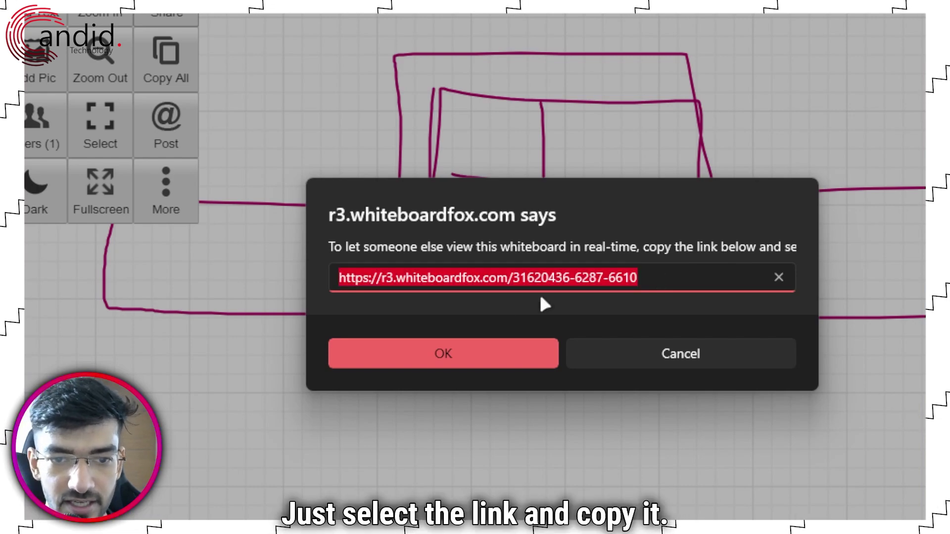
{"action": "left_click", "coordinate": [490, 346]}
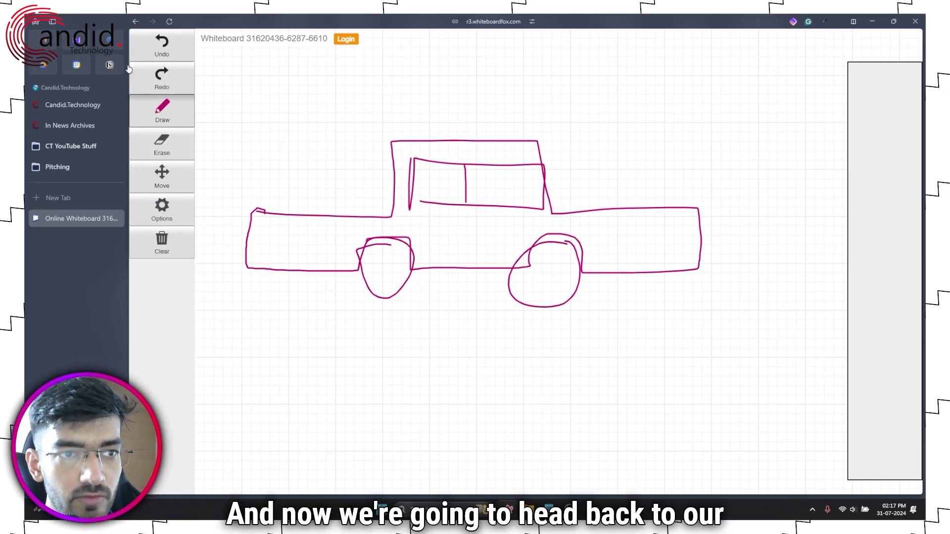
Step: In the Notion test page, paste the share link below 'nec lorem.' as an embed
{"action": "left_click", "coordinate": [109, 64]}
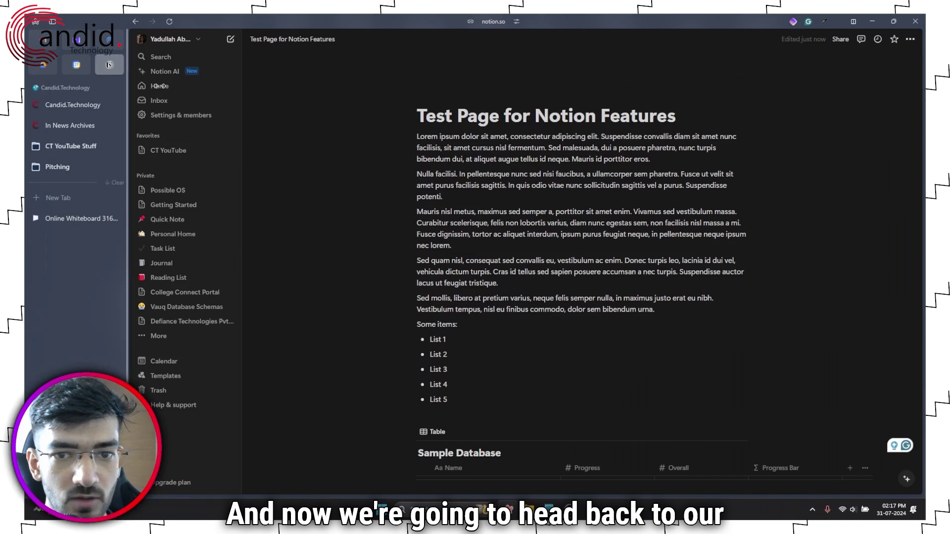
{"action": "left_click", "coordinate": [483, 248]}
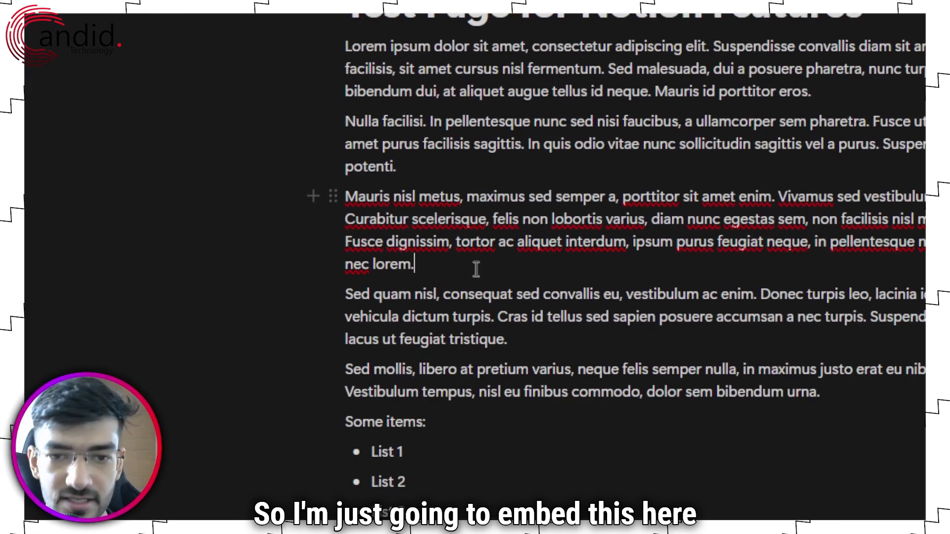
{"action": "key", "text": "Return"}
{"action": "key", "text": "ctrl+v"}
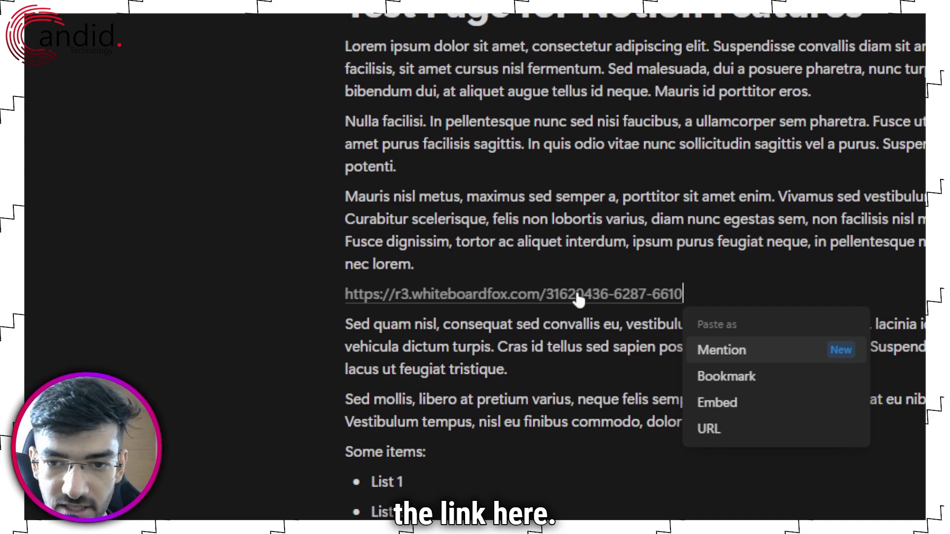
{"action": "left_click", "coordinate": [759, 404]}
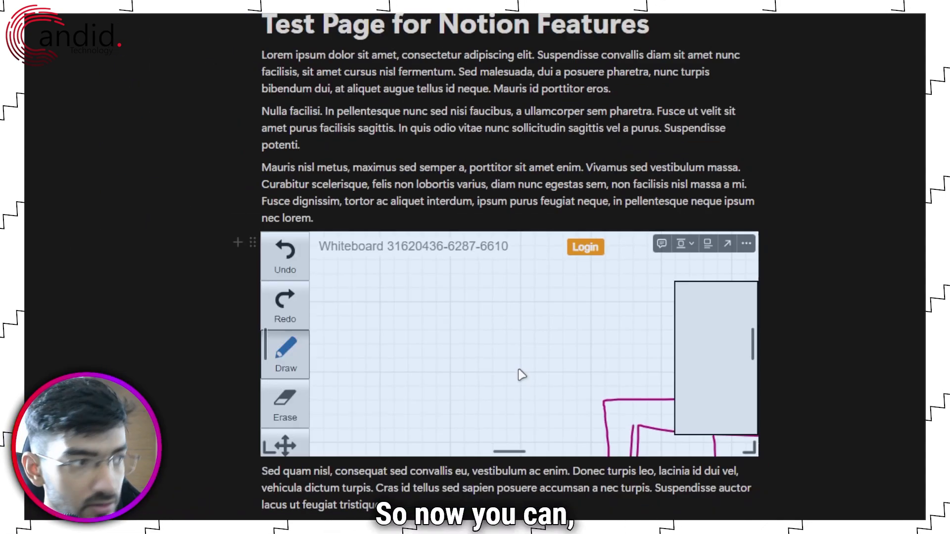
Step: Hide Arc's sidebar and resize the whiteboard embed wider and taller to show the whole car
{"action": "key", "text": "ctrl+s"}
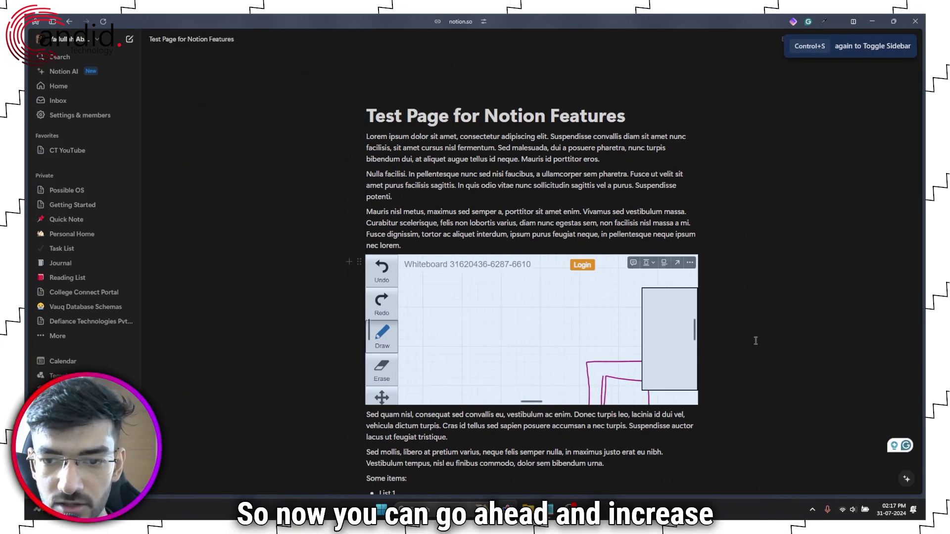
{"action": "scroll", "coordinate": [753, 339], "scroll_direction": "down", "scroll_amount": 2}
{"action": "left_click_drag", "start_coordinate": [521, 305], "coordinate": [532, 373]}
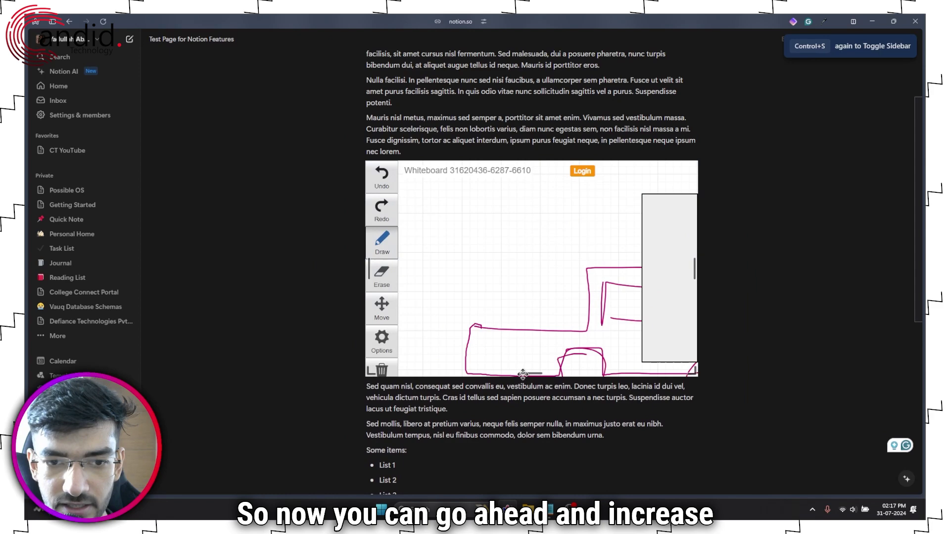
{"action": "left_click_drag", "start_coordinate": [367, 270], "coordinate": [188, 267]}
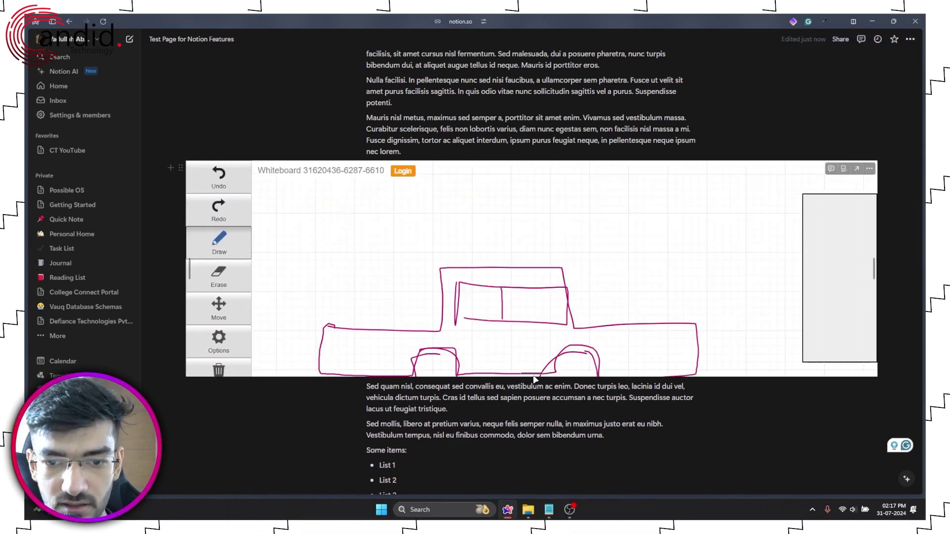
{"action": "left_click_drag", "start_coordinate": [534, 379], "coordinate": [531, 428]}
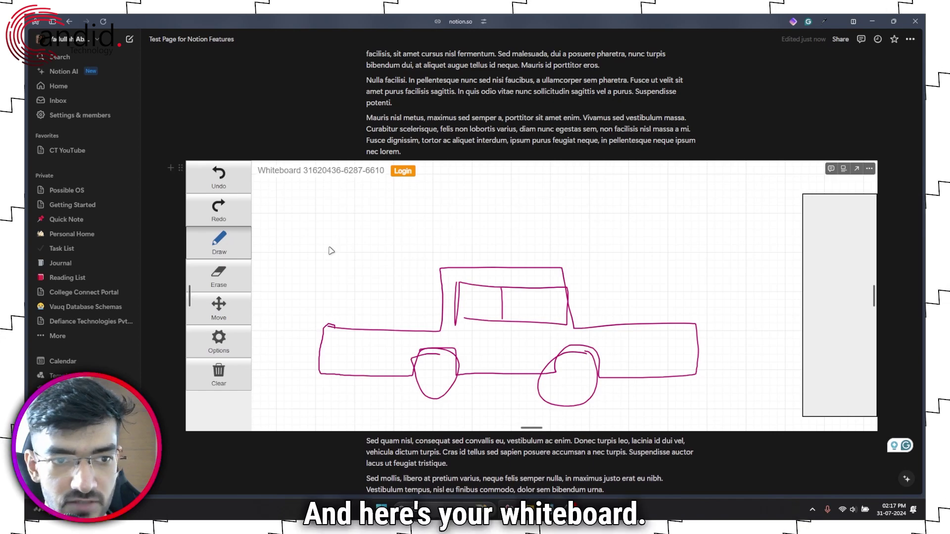
Step: Draw a blue test stroke on the embedded whiteboard, then erase the strokes
{"action": "left_click_drag", "start_coordinate": [355, 215], "coordinate": [523, 214]}
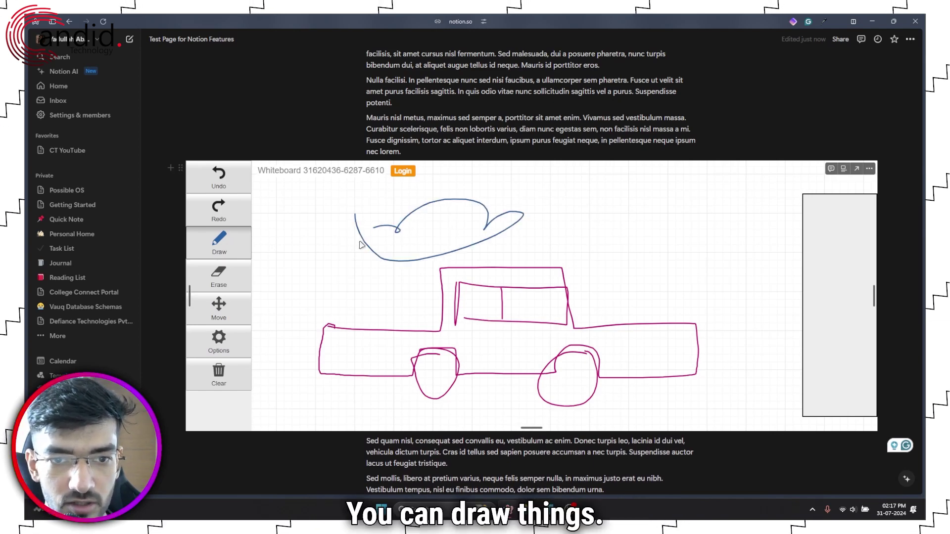
{"action": "left_click", "coordinate": [227, 286]}
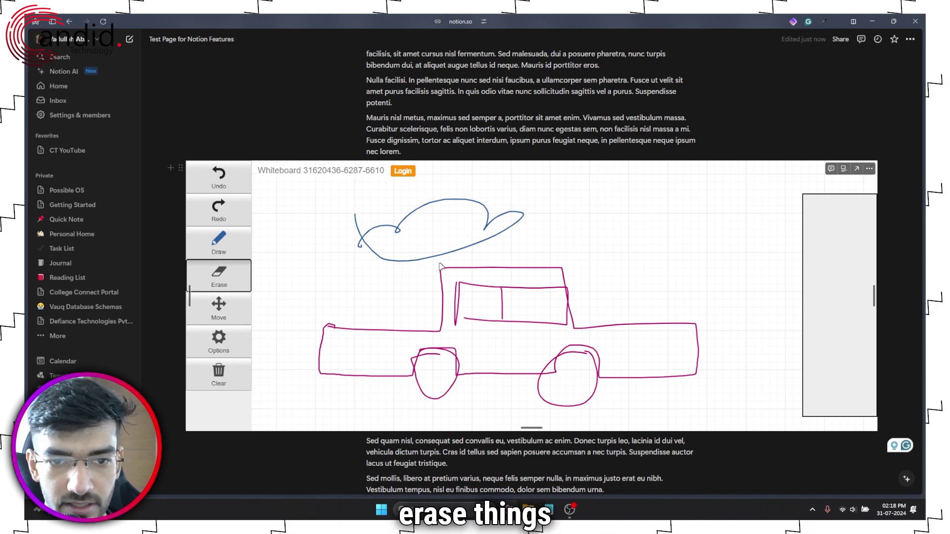
{"action": "mouse_move", "coordinate": [442, 262]}
{"action": "left_mouse_down"}
{"action": "mouse_move", "coordinate": [413, 264]}
{"action": "mouse_move", "coordinate": [544, 304]}
{"action": "mouse_move", "coordinate": [403, 388]}
{"action": "left_mouse_up"}
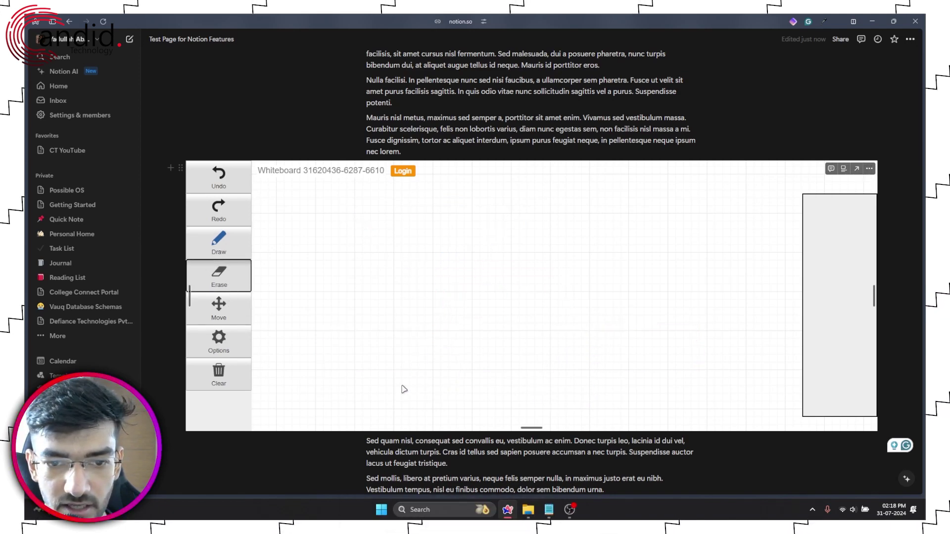
{"action": "left_click", "coordinate": [221, 245]}
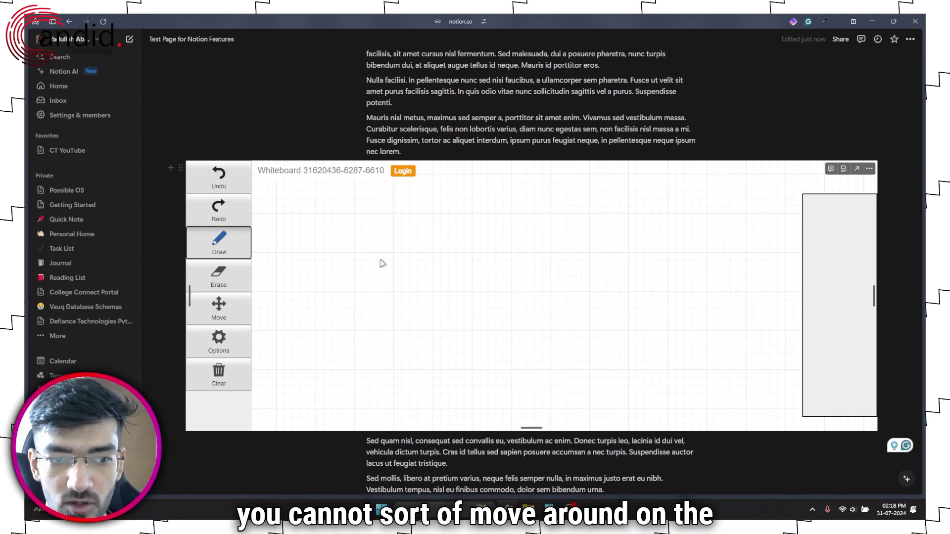
Step: Pan the whiteboard canvas left with Move, then return to Draw
{"action": "left_click", "coordinate": [222, 318]}
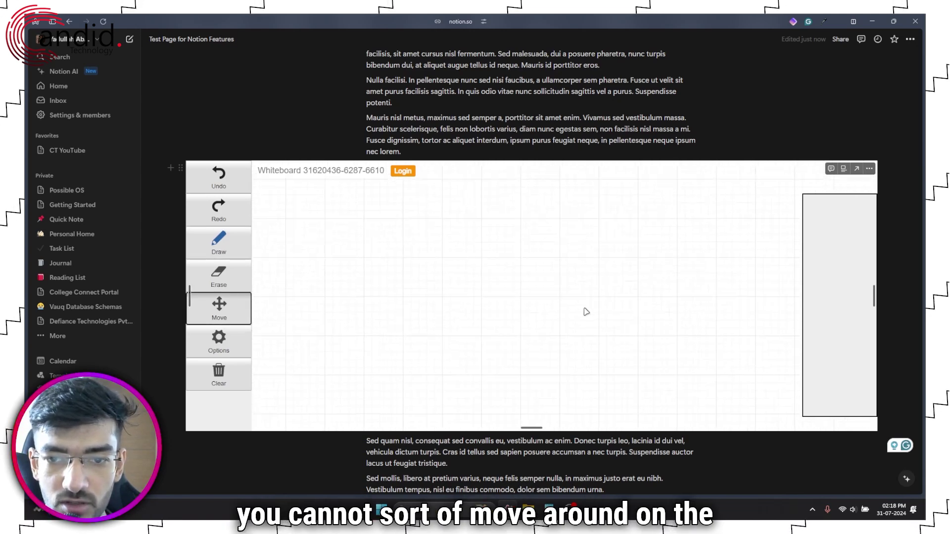
{"action": "left_click_drag", "start_coordinate": [586, 312], "coordinate": [568, 308]}
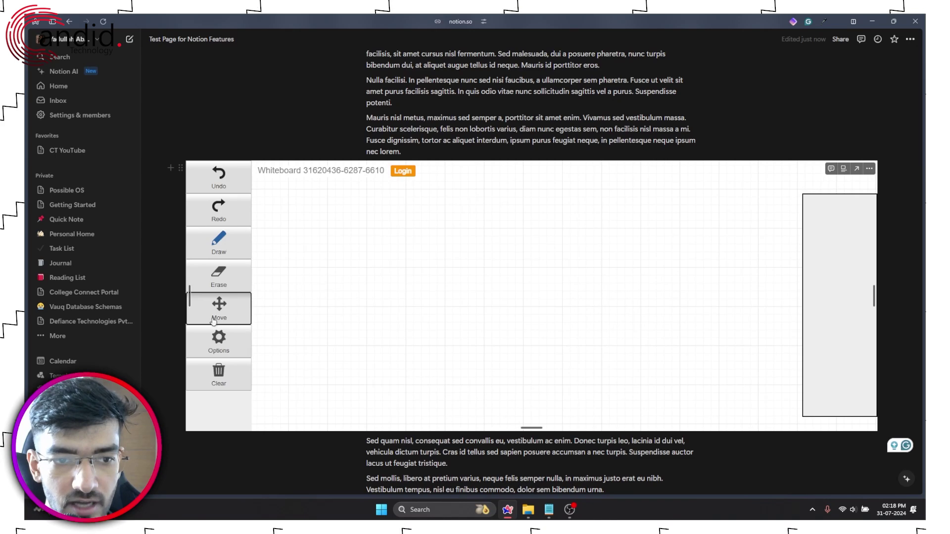
{"action": "left_click", "coordinate": [220, 242]}
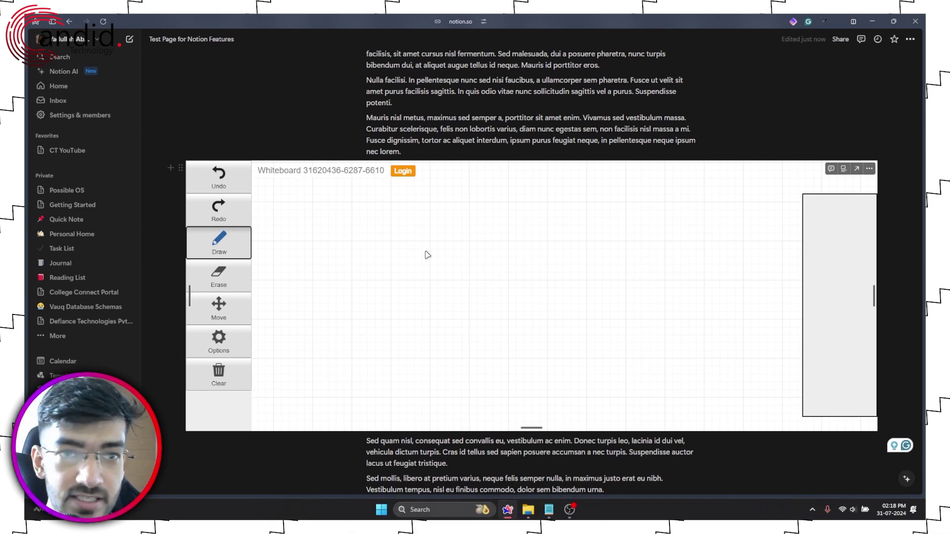